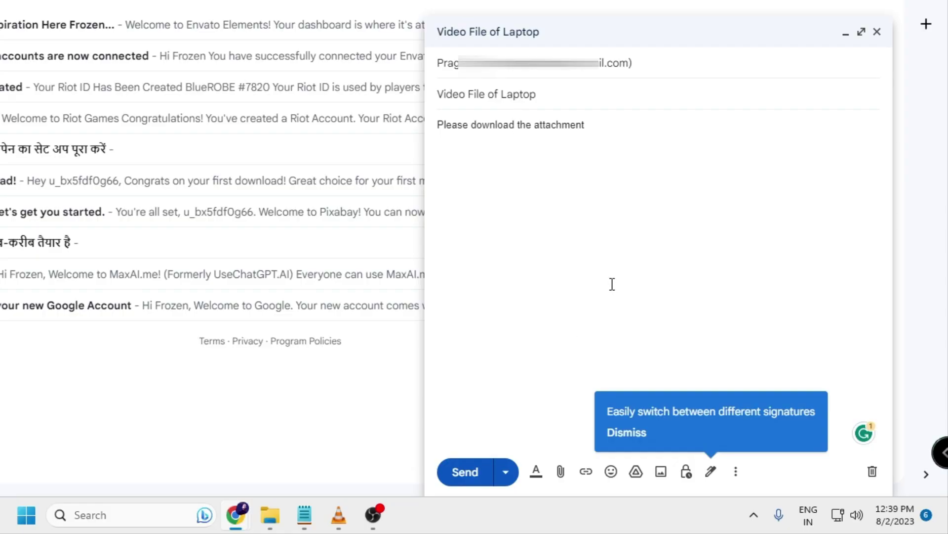
pyautogui.click(562, 472)
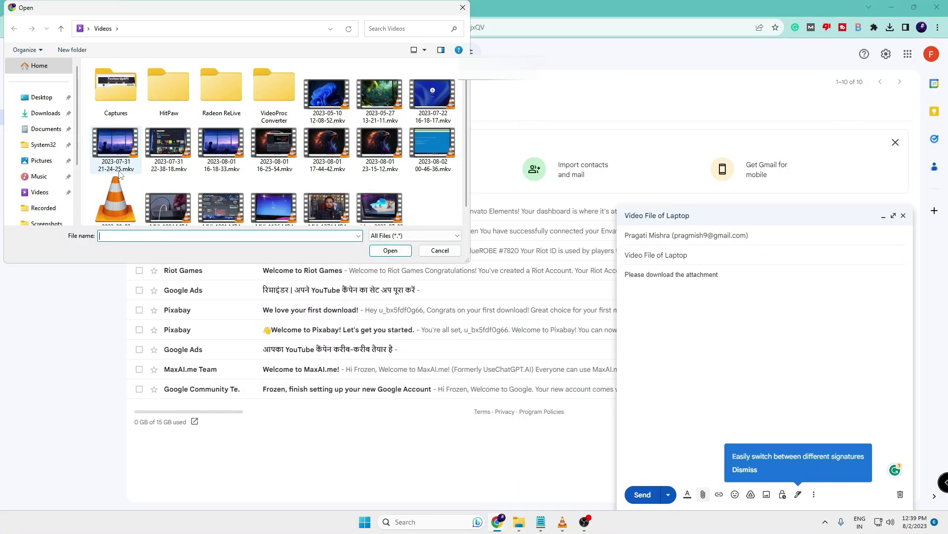
pyautogui.click(179, 216)
pyautogui.click(390, 250)
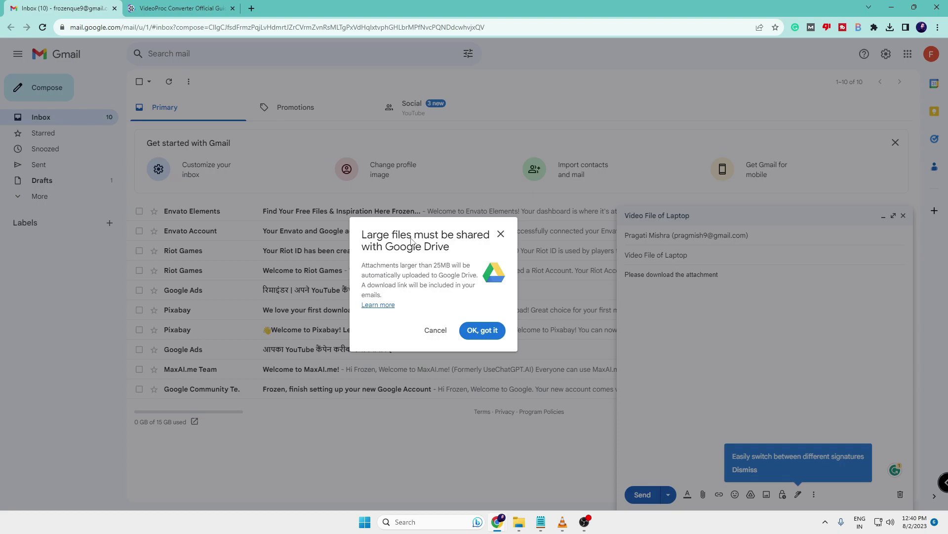
pyautogui.click(435, 330)
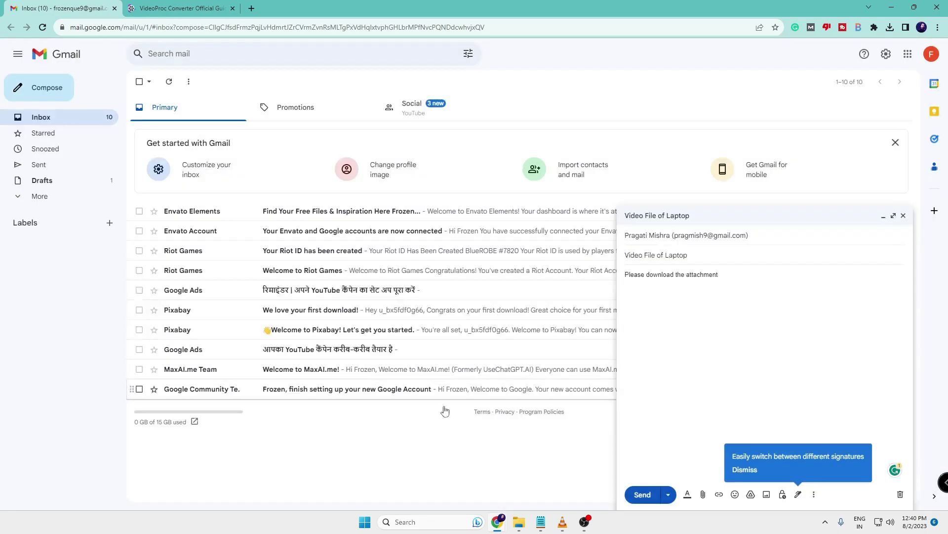
pyautogui.click(520, 525)
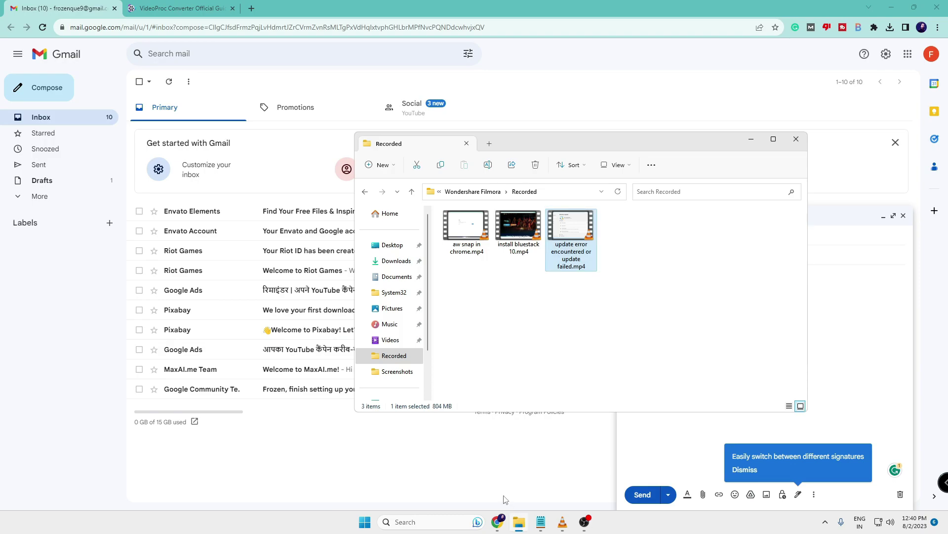
pyautogui.click(391, 340)
pyautogui.click(651, 370)
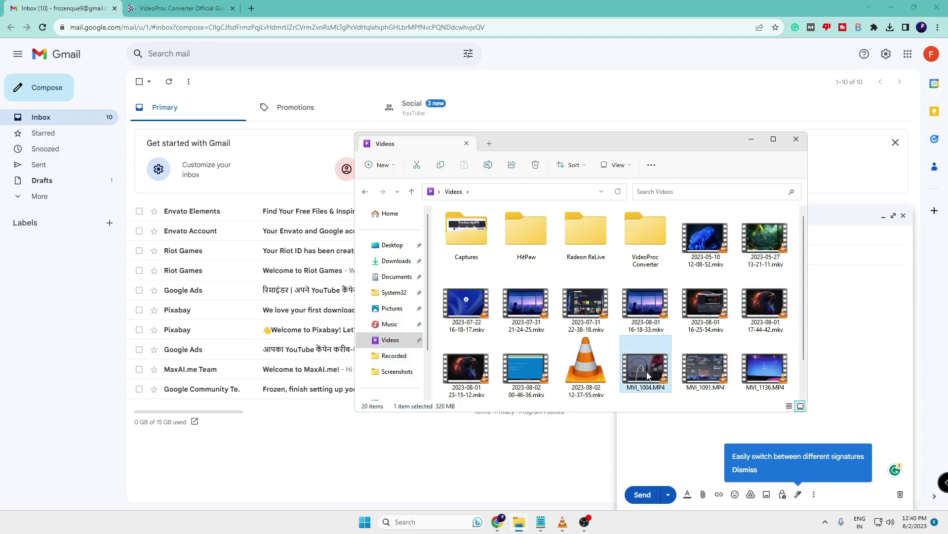
pyautogui.rightClick(646, 371)
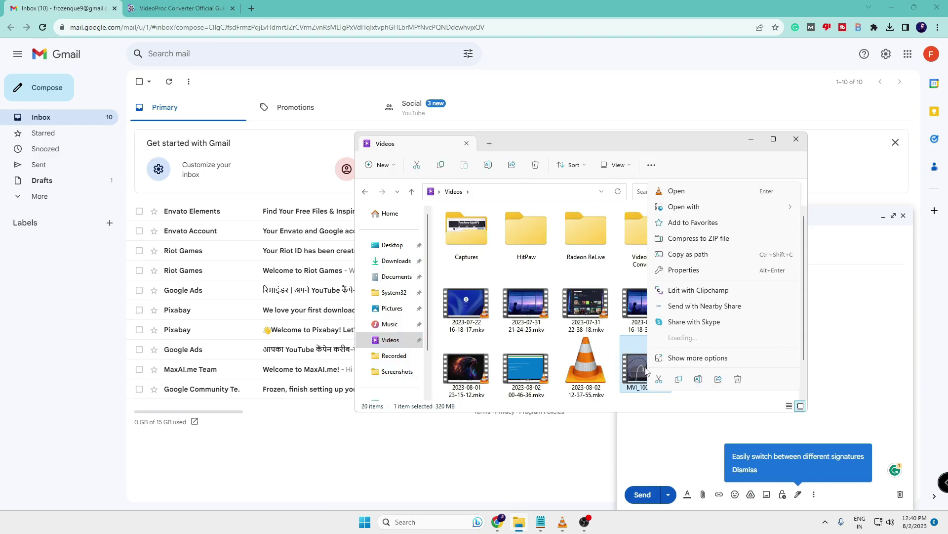
pyautogui.click(684, 269)
pyautogui.moveTo(686, 269); pyautogui.dragTo(566, 173)
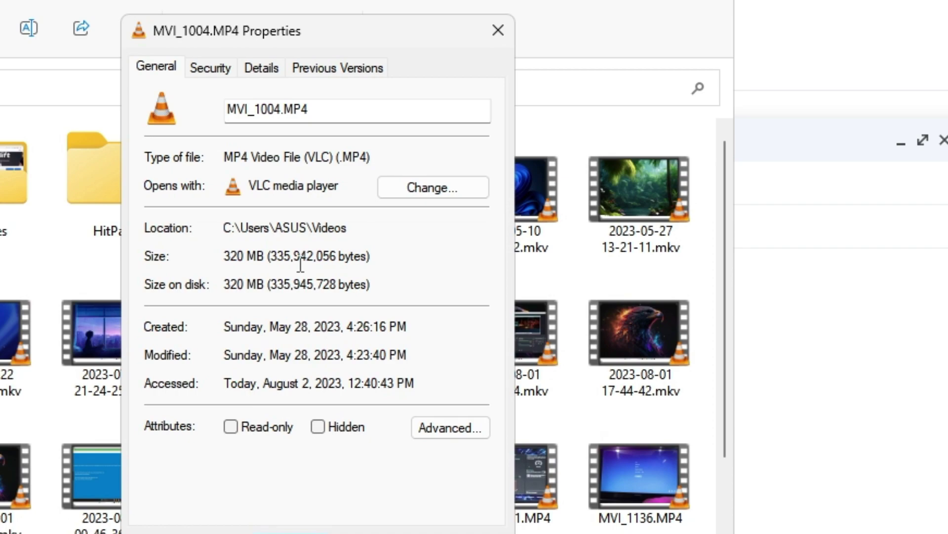
pyautogui.click(494, 42)
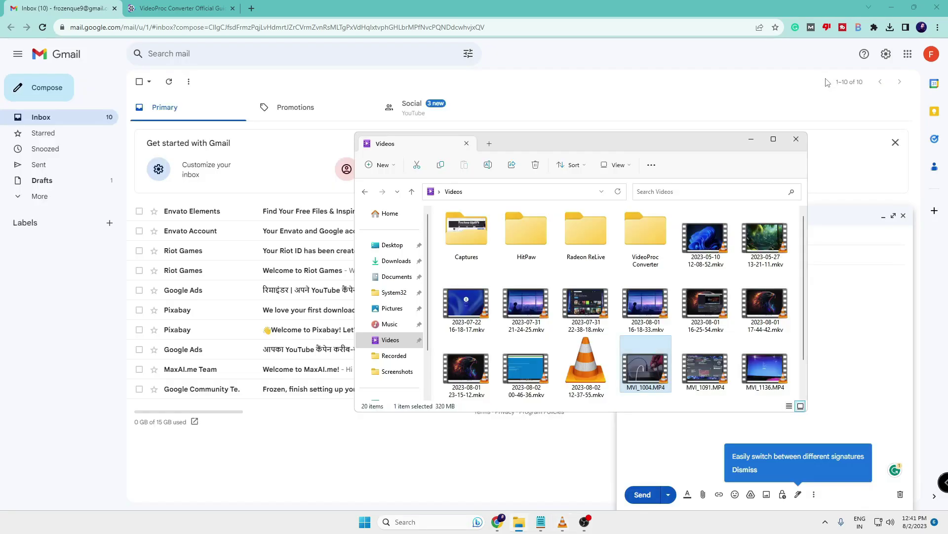
# - Return to the VideoProc 'How to compress a video' guide and scroll through its seven compression methods
pyautogui.click(751, 140)
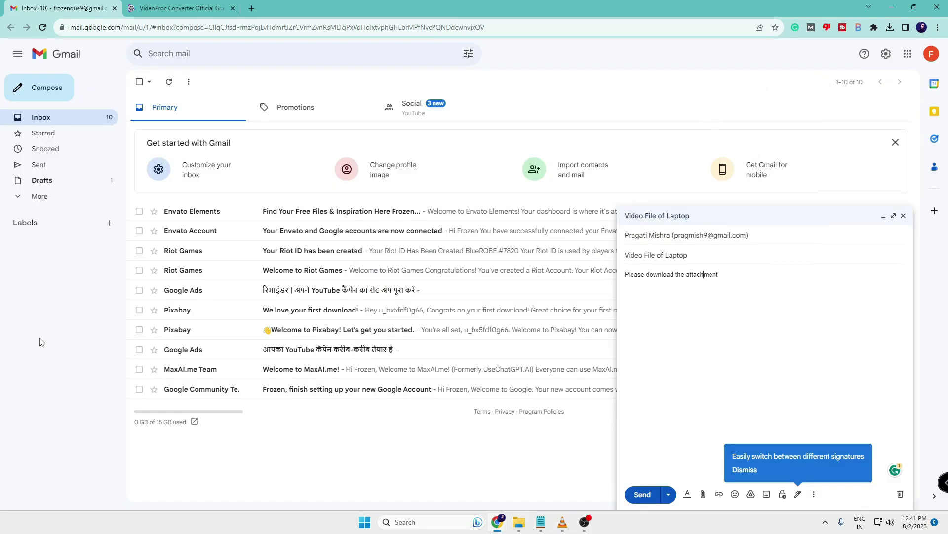
pyautogui.click(165, 10)
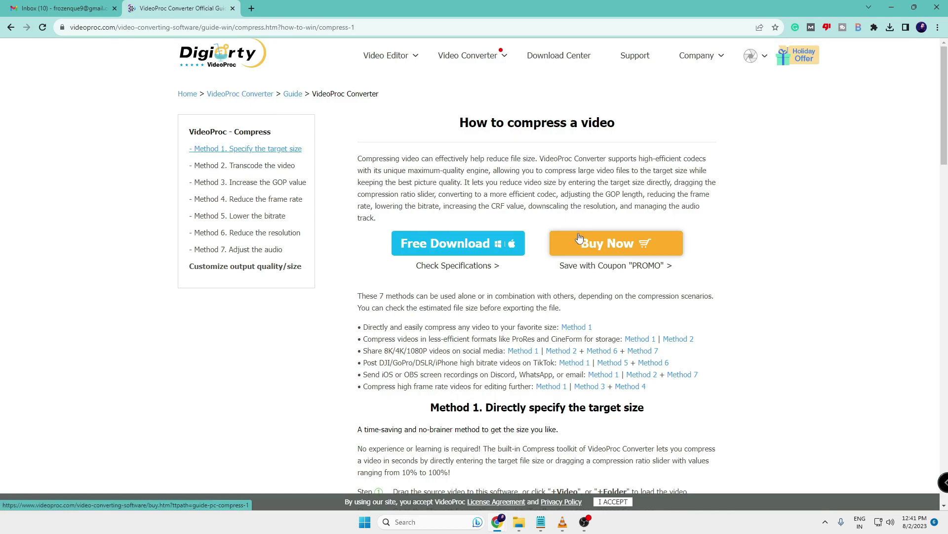
pyautogui.scroll(-1, 543, 208)
pyautogui.scroll(1, 534, 197)
pyautogui.scroll(-1, 528, 190)
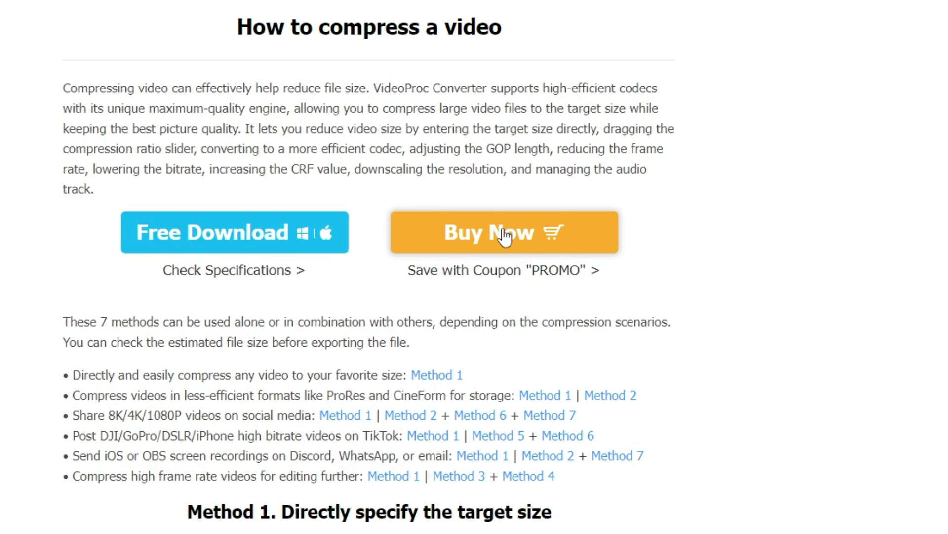
pyautogui.scroll(-2, 190, 341)
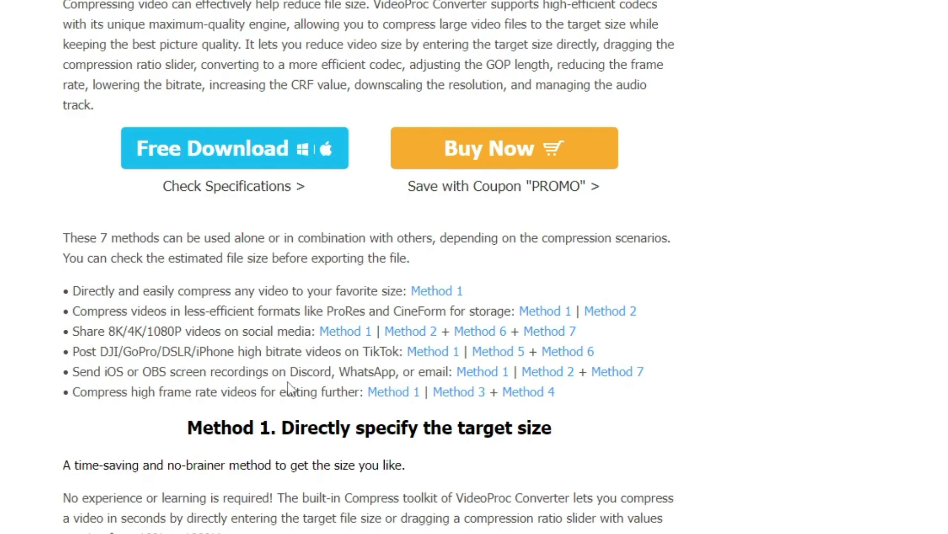
pyautogui.scroll(3, 275, 364)
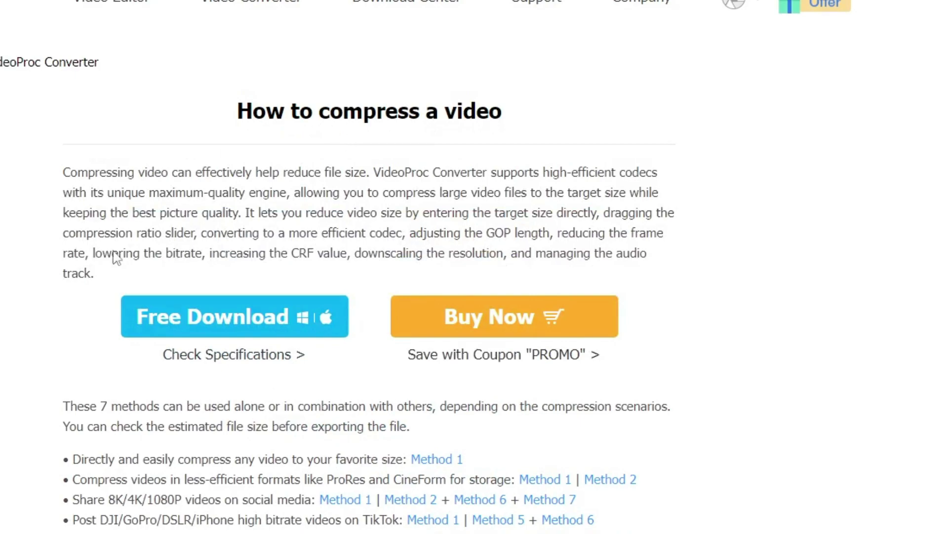
# - Download the 49.3 MB videoproc (1).exe and run it to install VideoProc Converter
pyautogui.click(204, 326)
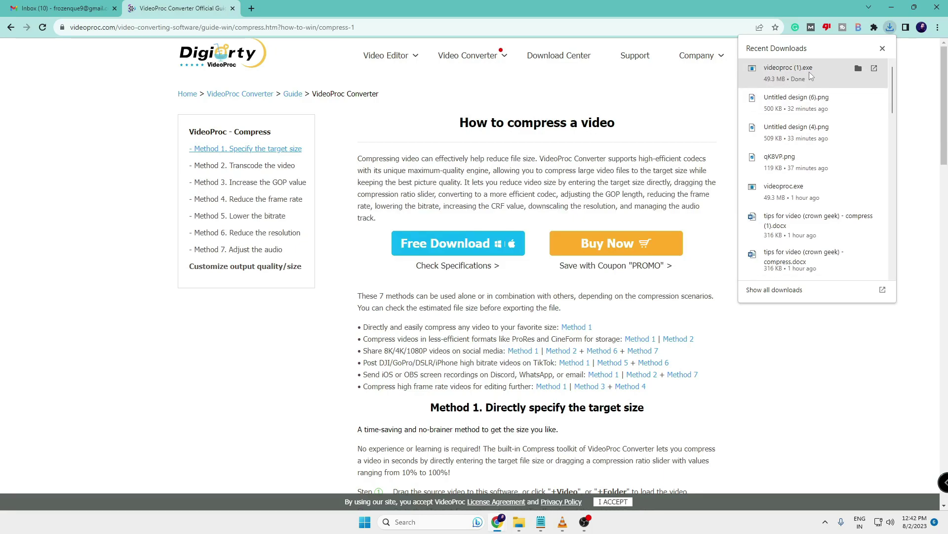
pyautogui.click(808, 78)
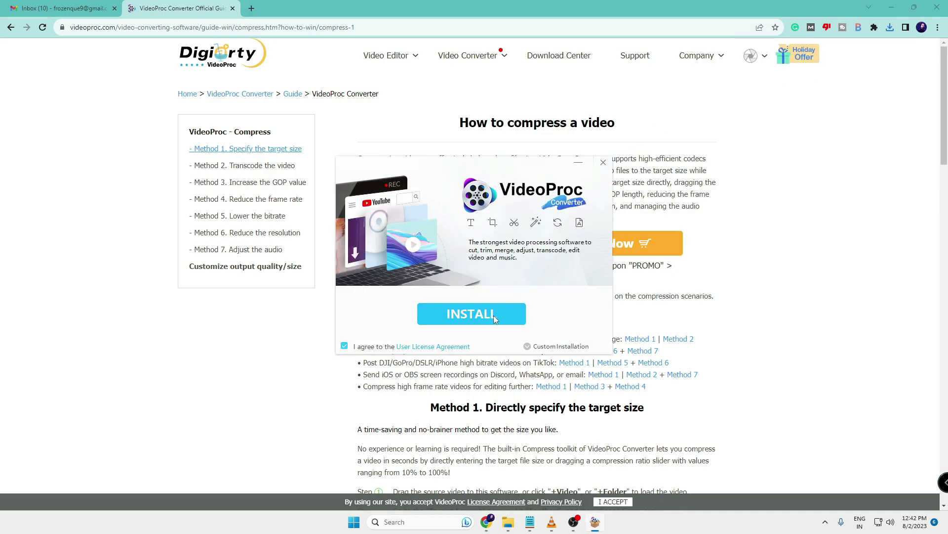
pyautogui.click(494, 315)
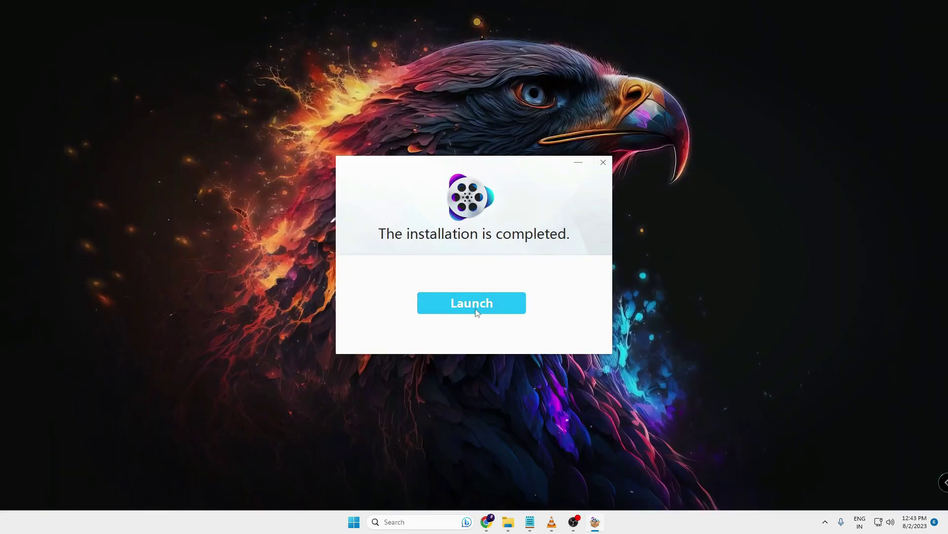
# - Launch VideoProc Converter from the installation-completed dialog
pyautogui.click(473, 304)
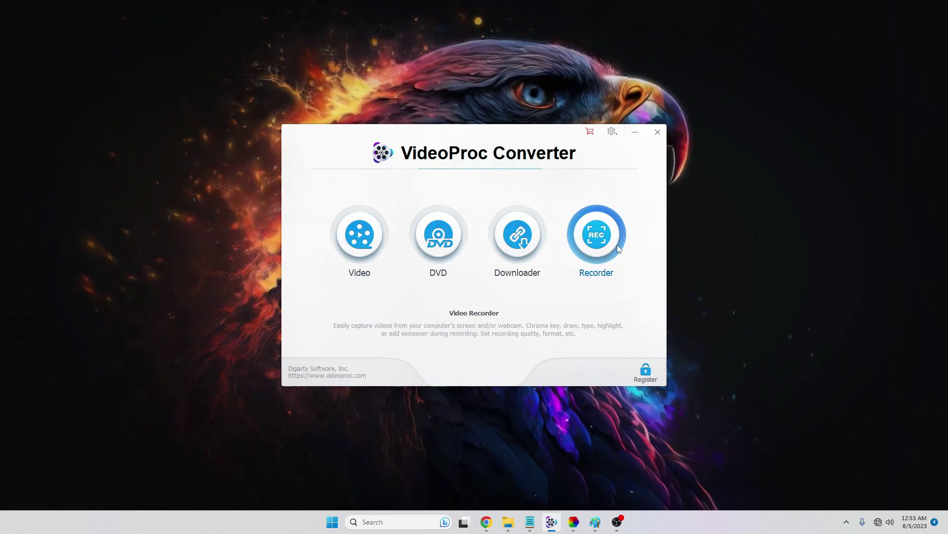
# - Open the Video tool and drag MVI_1004.MP4 from the Videos folder into it
pyautogui.click(377, 237)
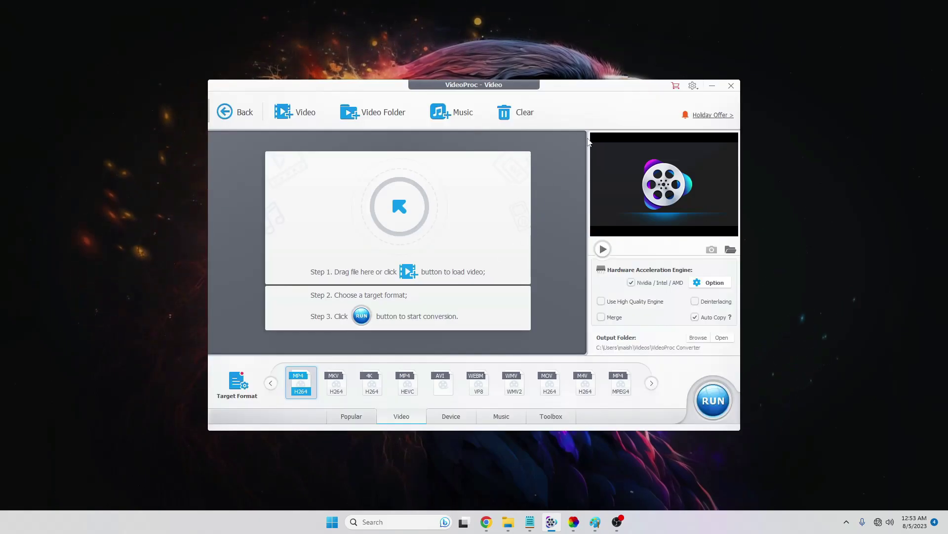
pyautogui.moveTo(601, 92); pyautogui.dragTo(621, 106)
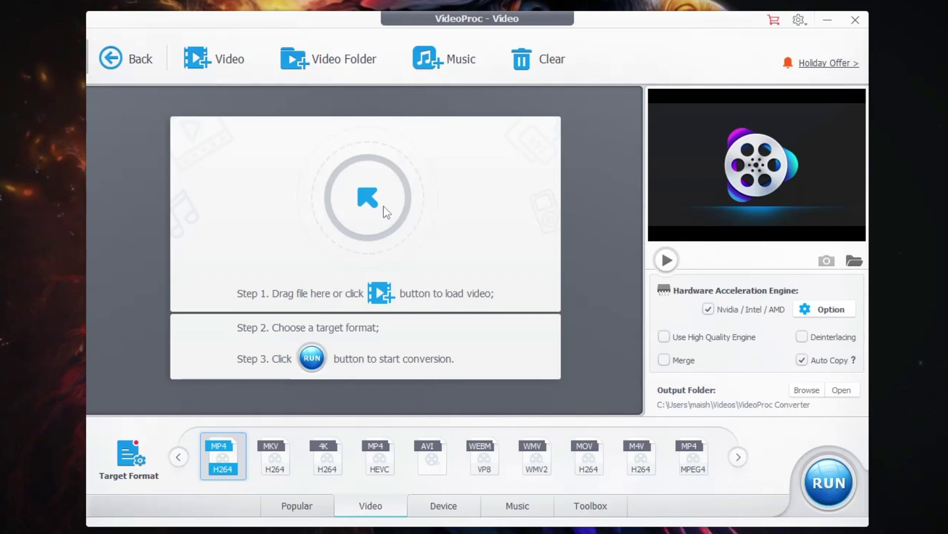
pyautogui.hotkey('alt', 'Tab')
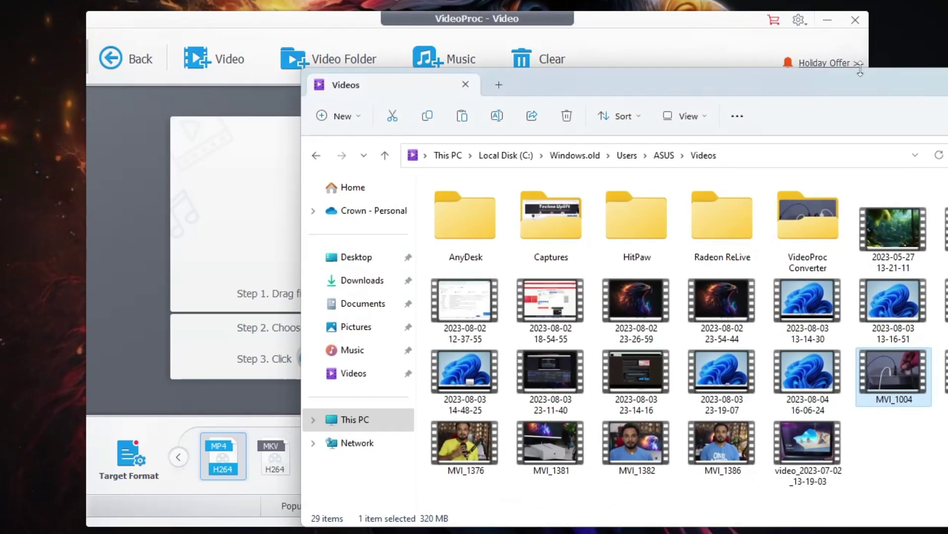
pyautogui.moveTo(904, 298); pyautogui.dragTo(355, 236)
pyautogui.click(344, 239)
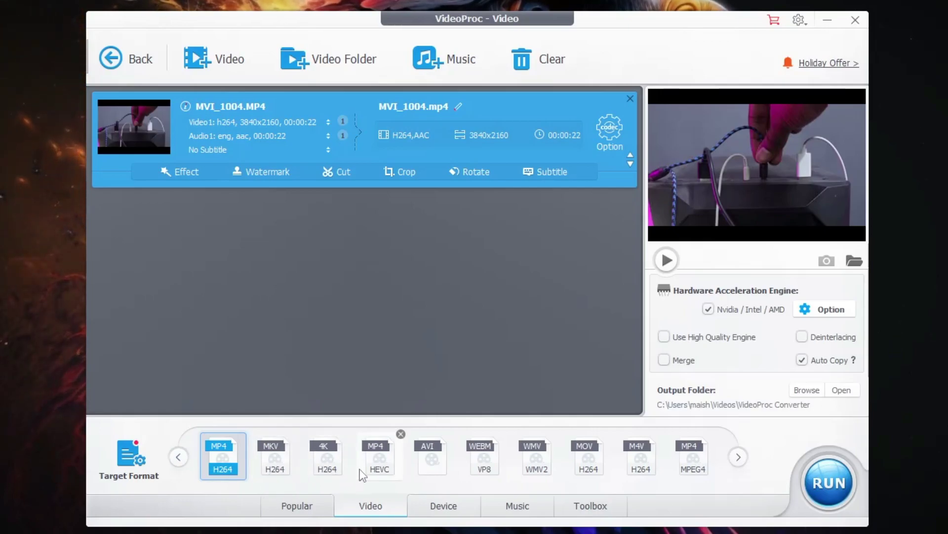
# - Pick the Toolbox's Compress tool for MVI_1004.MP4 in place of the MP4 H264 output
pyautogui.click(303, 506)
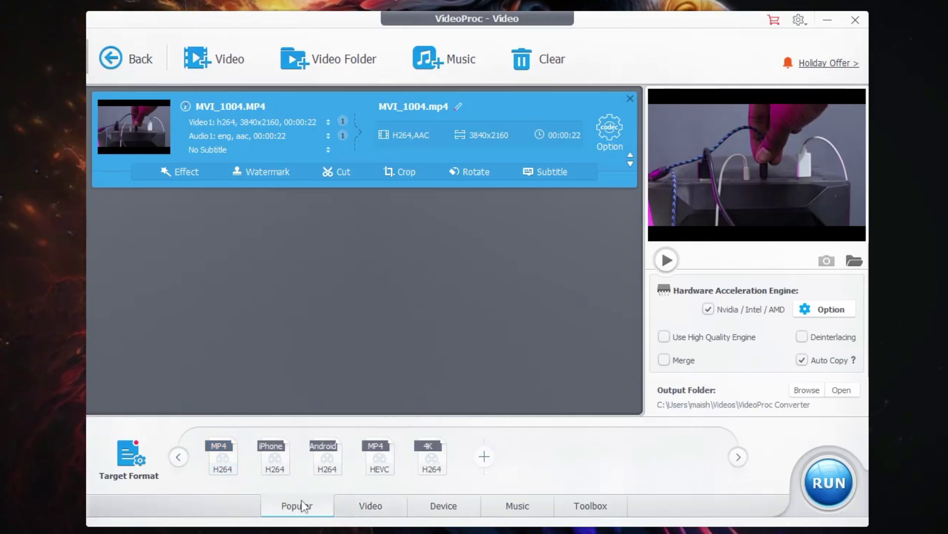
pyautogui.click(593, 509)
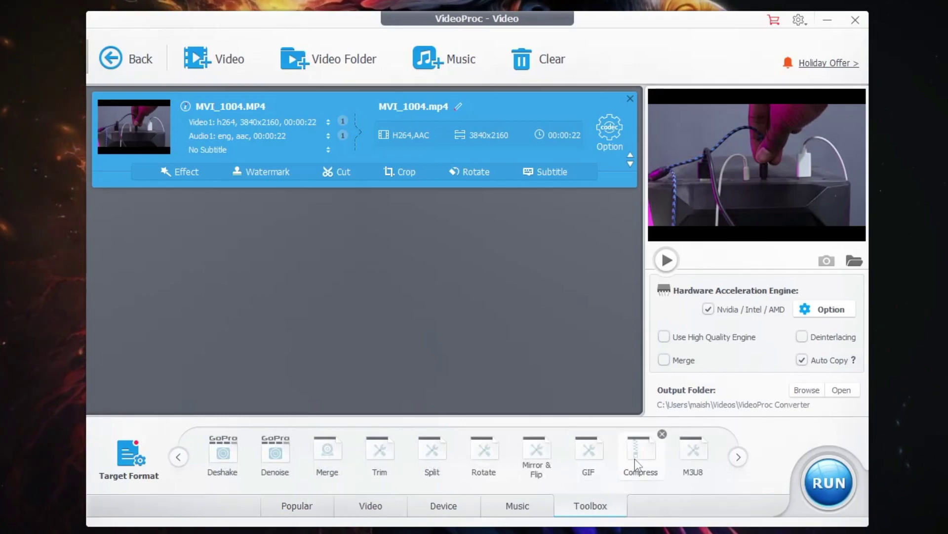
pyautogui.click(642, 458)
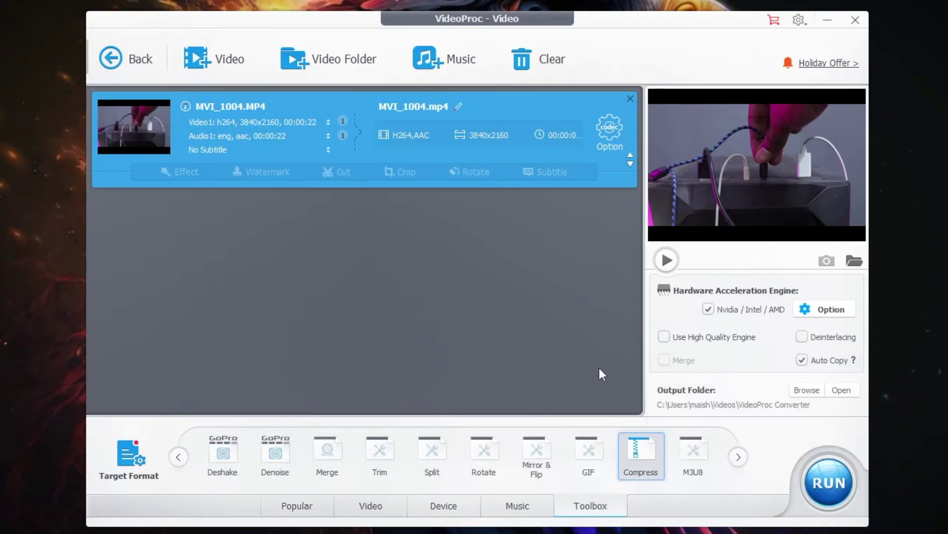
# - Lower the Compress to slider to 10%, shrinking 320.38 MB to an estimated 32.04 MB
pyautogui.click(612, 131)
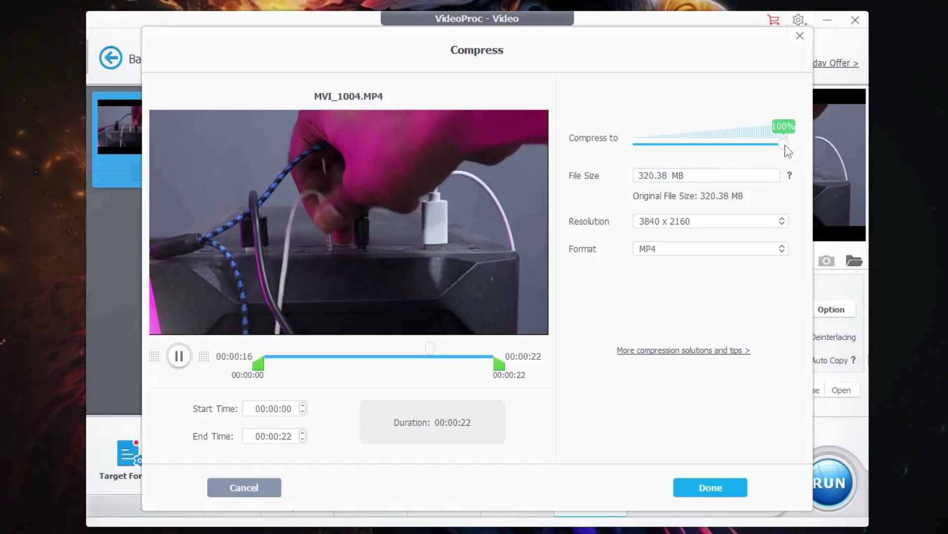
pyautogui.moveTo(784, 144); pyautogui.dragTo(637, 144)
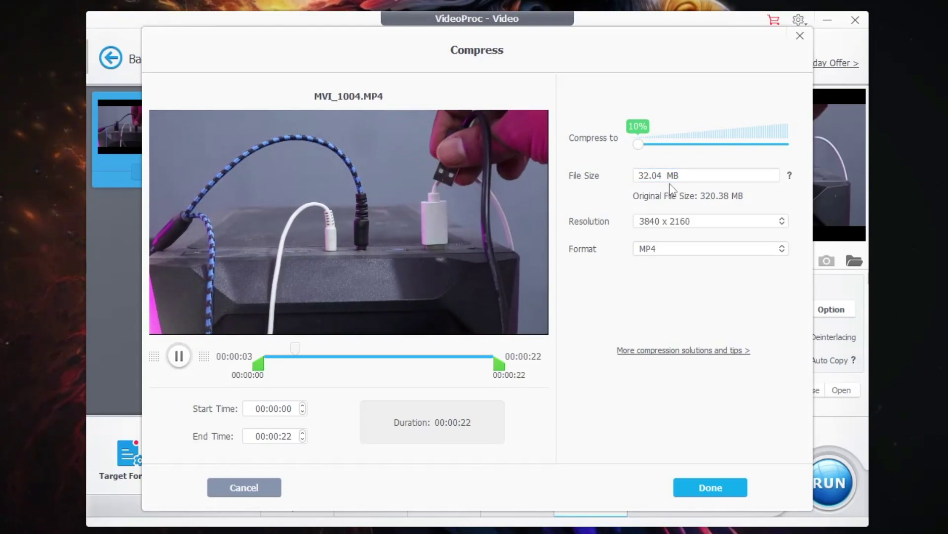
pyautogui.moveTo(647, 146); pyautogui.dragTo(630, 155)
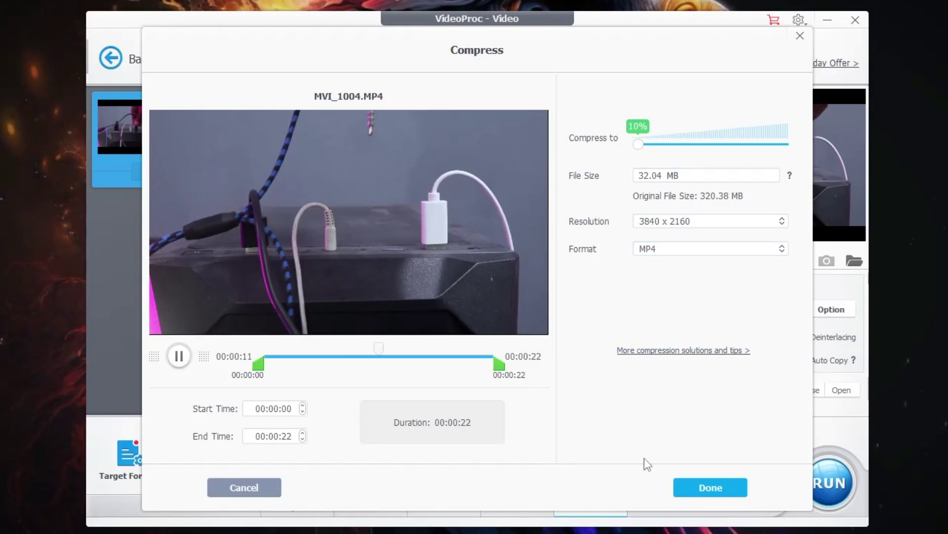
# - Accept the 10% compression and review the 4K H264 output options, estimated at 45.46 MB
pyautogui.click(711, 487)
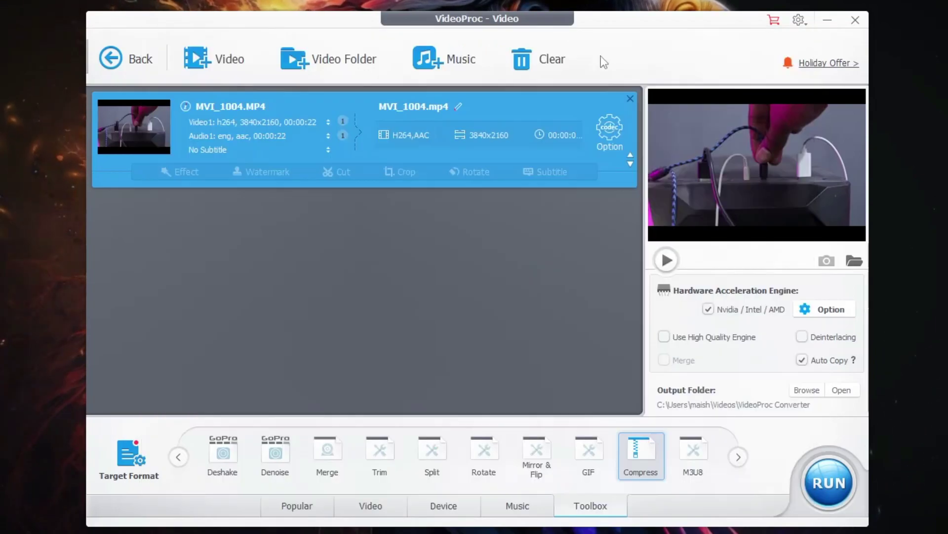
pyautogui.click(296, 509)
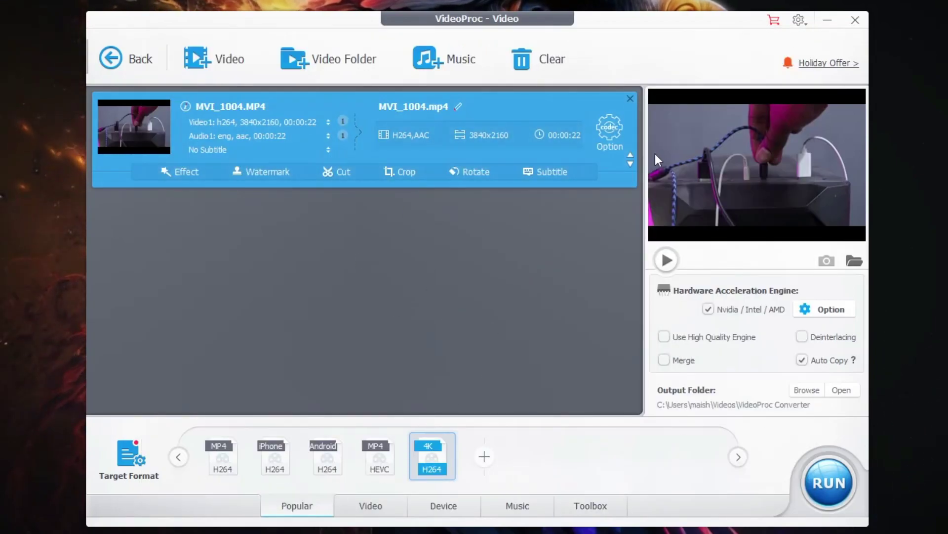
pyautogui.click(617, 137)
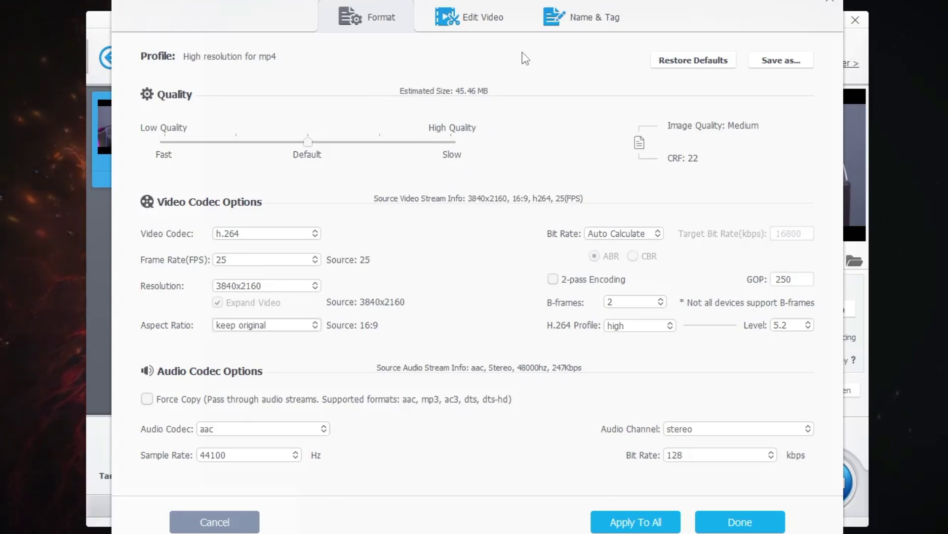
pyautogui.click(636, 522)
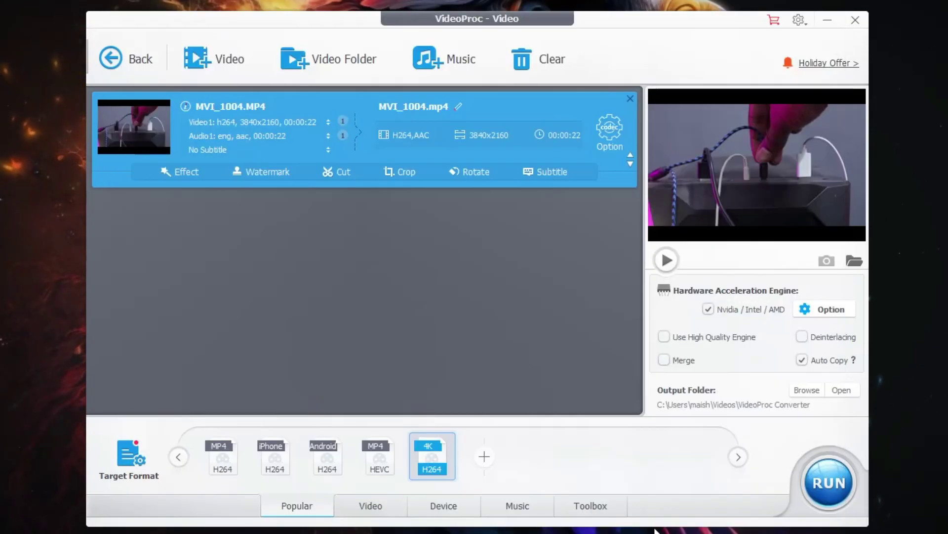
# - Select the standard MP4 H264 preset instead of 4K H264
pyautogui.click(181, 460)
pyautogui.moveTo(225, 470)
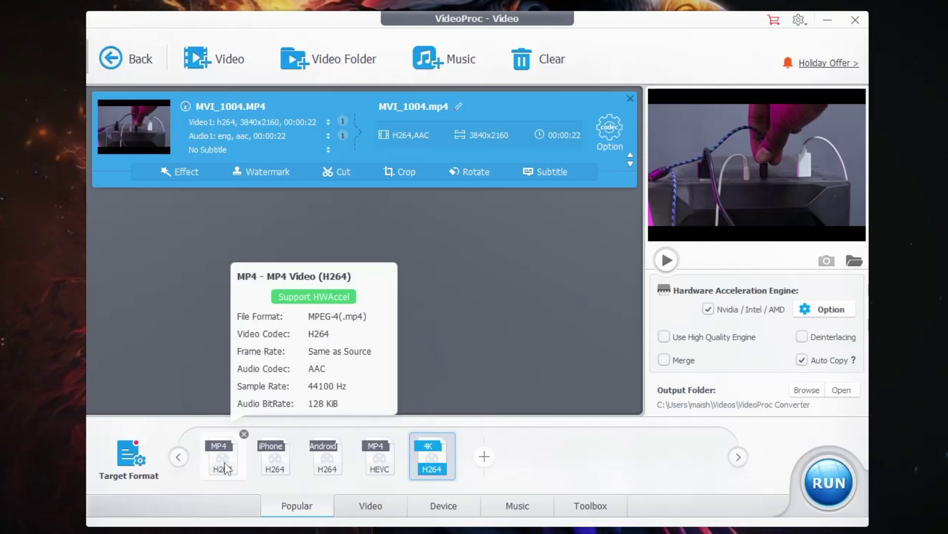
pyautogui.click(226, 467)
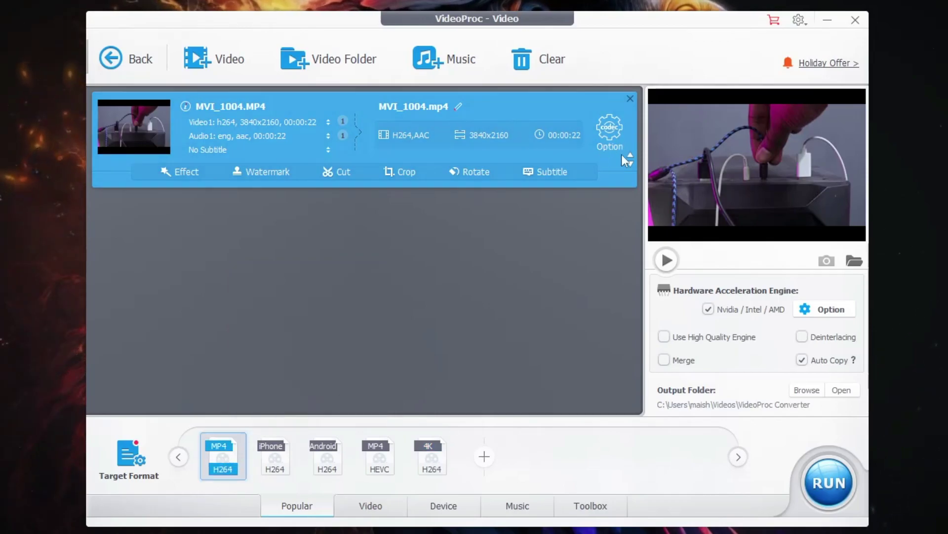
# - Set the H264 output resolution to 2560x1080 and apply it to all, estimating 23.98 MB
pyautogui.click(613, 129)
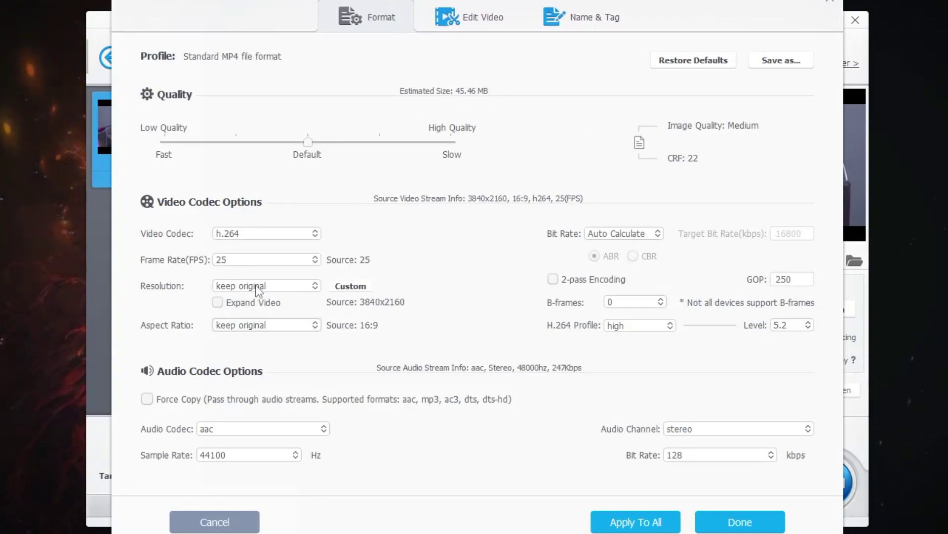
pyautogui.click(308, 289)
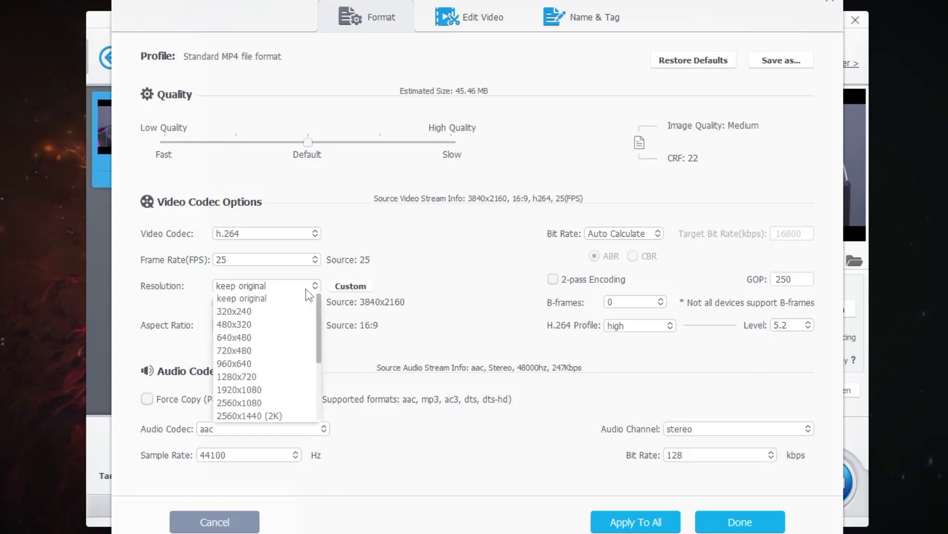
pyautogui.click(248, 401)
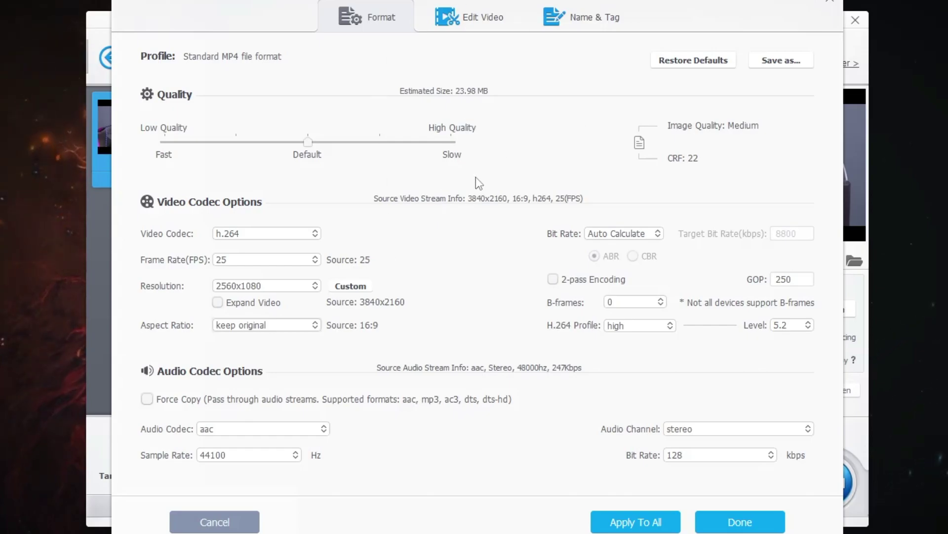
pyautogui.click(630, 525)
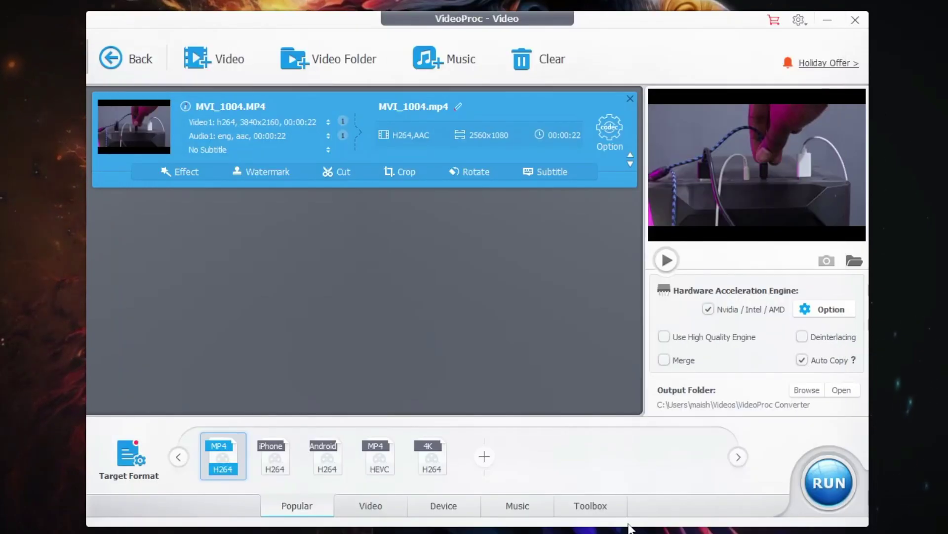
# - Run the MVI_1004.MP4 conversion and continue past the trial-version notice
pyautogui.click(831, 483)
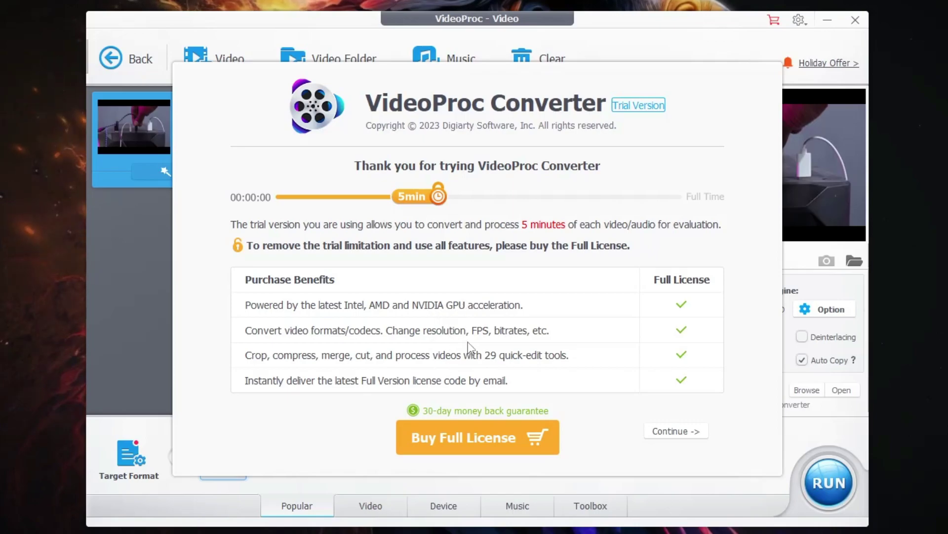
pyautogui.click(682, 437)
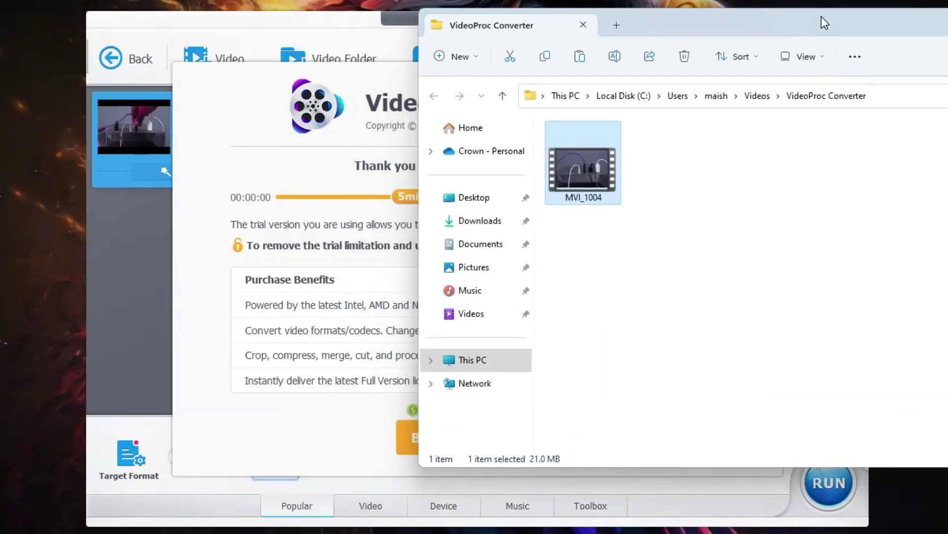
# - Move the File Explorer output folder over VideoProc to show the 21.0 MB MVI_1004.mp4
pyautogui.moveTo(822, 20); pyautogui.dragTo(684, 16)
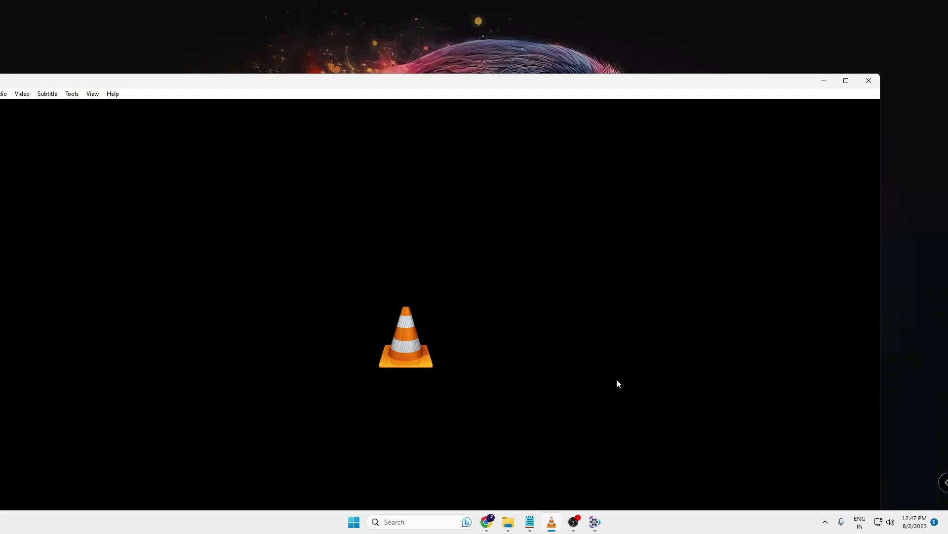
# - Close VLC and return to the Gmail inbox tab with the 'Video File of Laptop' draft
pyautogui.click(869, 81)
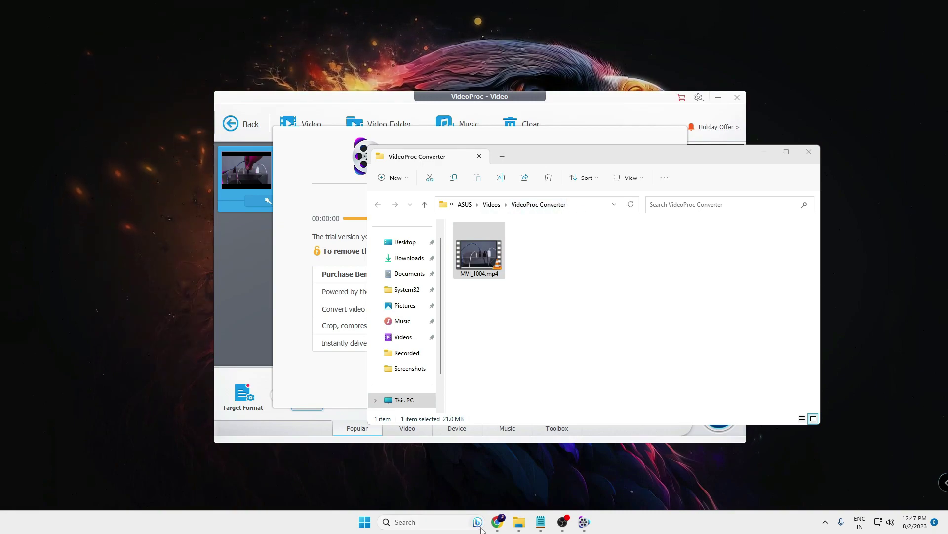
pyautogui.moveTo(501, 524)
pyautogui.click(533, 480)
pyautogui.click(116, 5)
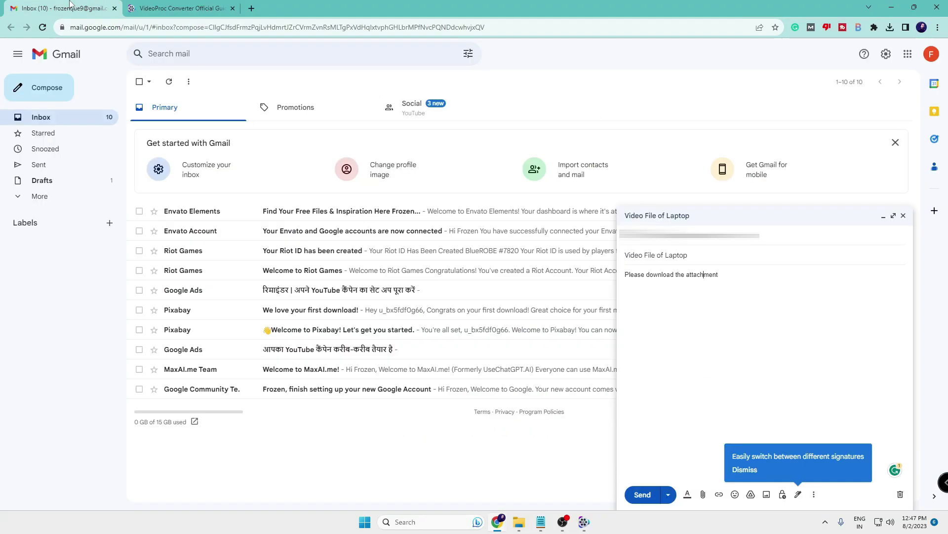
# - Attach the compressed MVI_1004.mp4 (21,607K) to the 'Video File of Laptop' draft
pyautogui.click(704, 495)
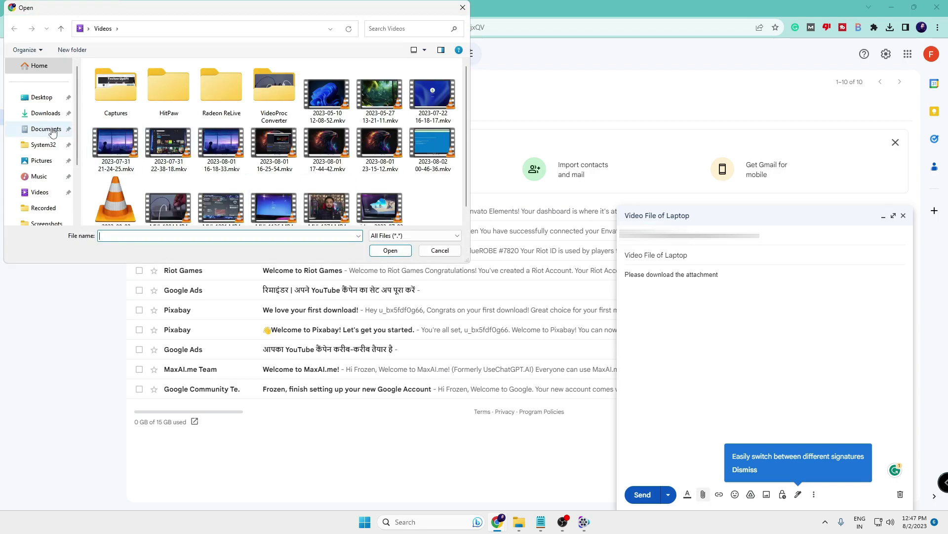
pyautogui.doubleClick(168, 207)
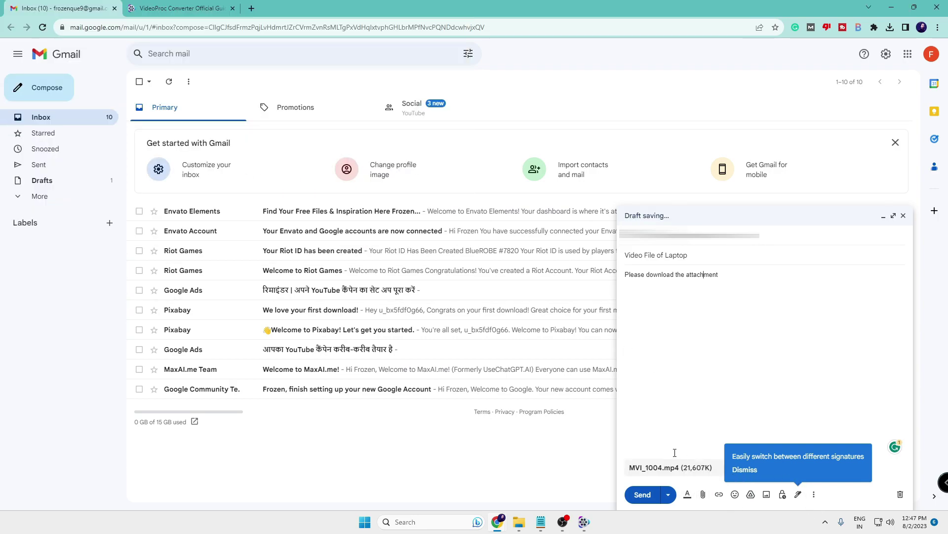